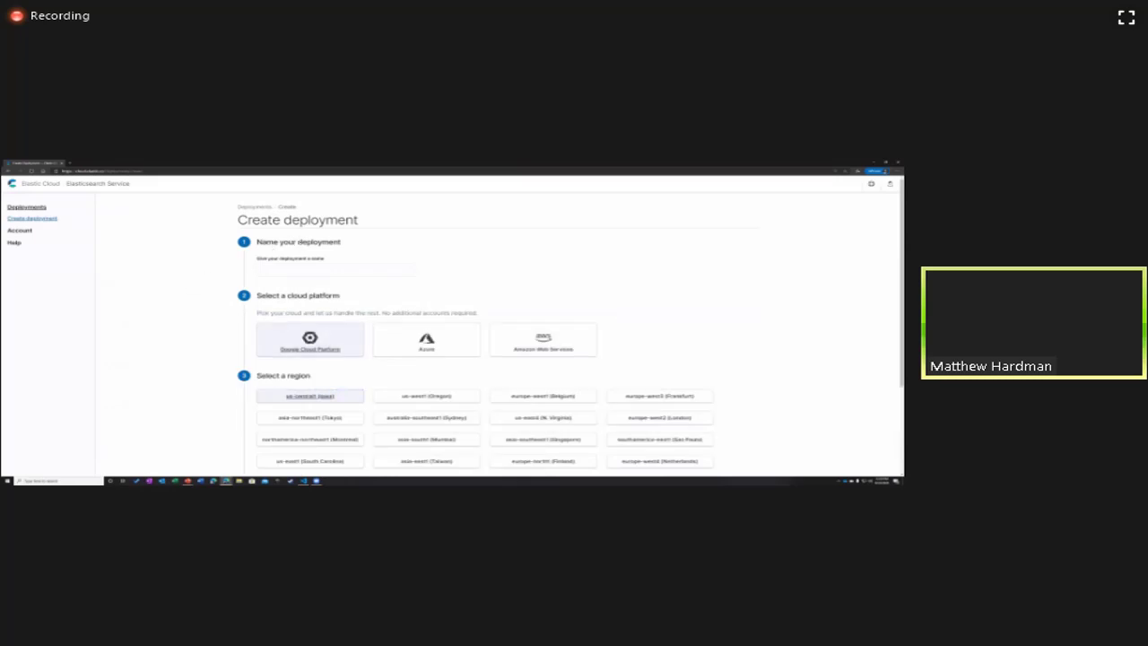
# Name the new deployment MattTest2 and host it on Azure in the Southeast Asia (Singapore) region.
pyautogui.click(298, 266)
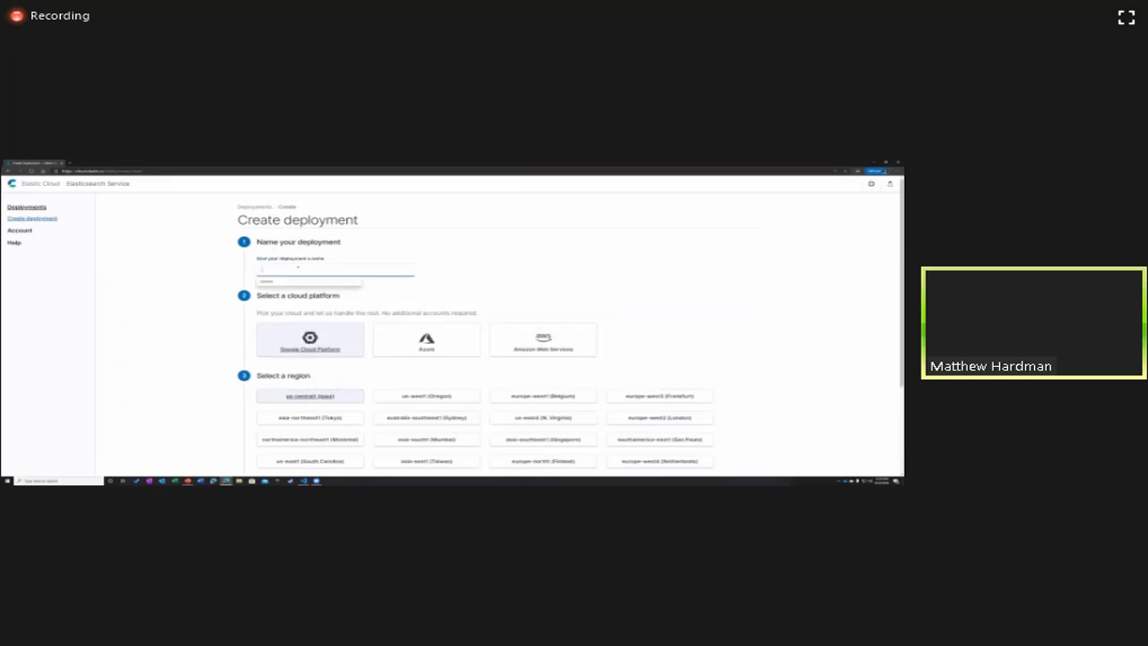
pyautogui.write('test')
pyautogui.write('Test2')
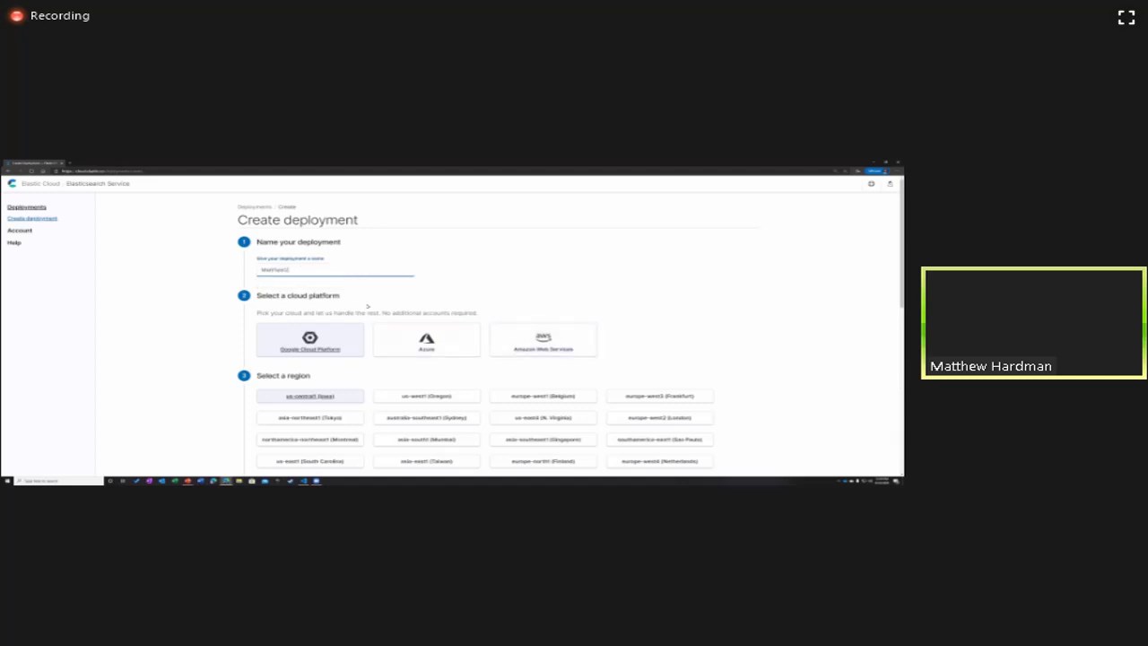
pyautogui.click(426, 337)
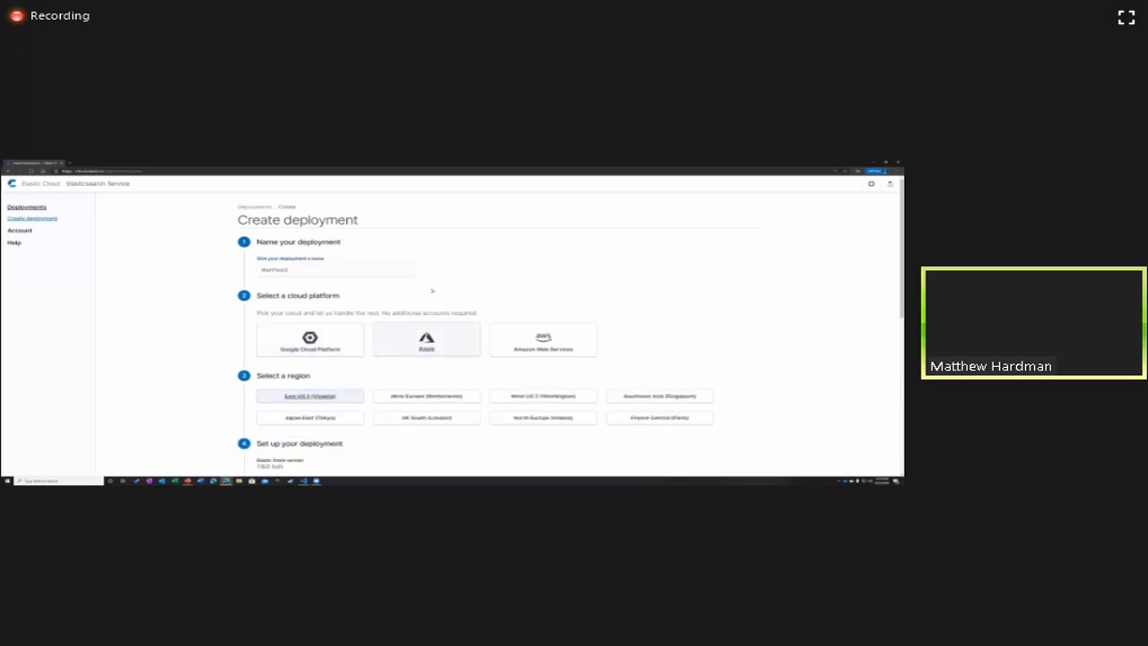
pyautogui.scroll(-2, 726, 320)
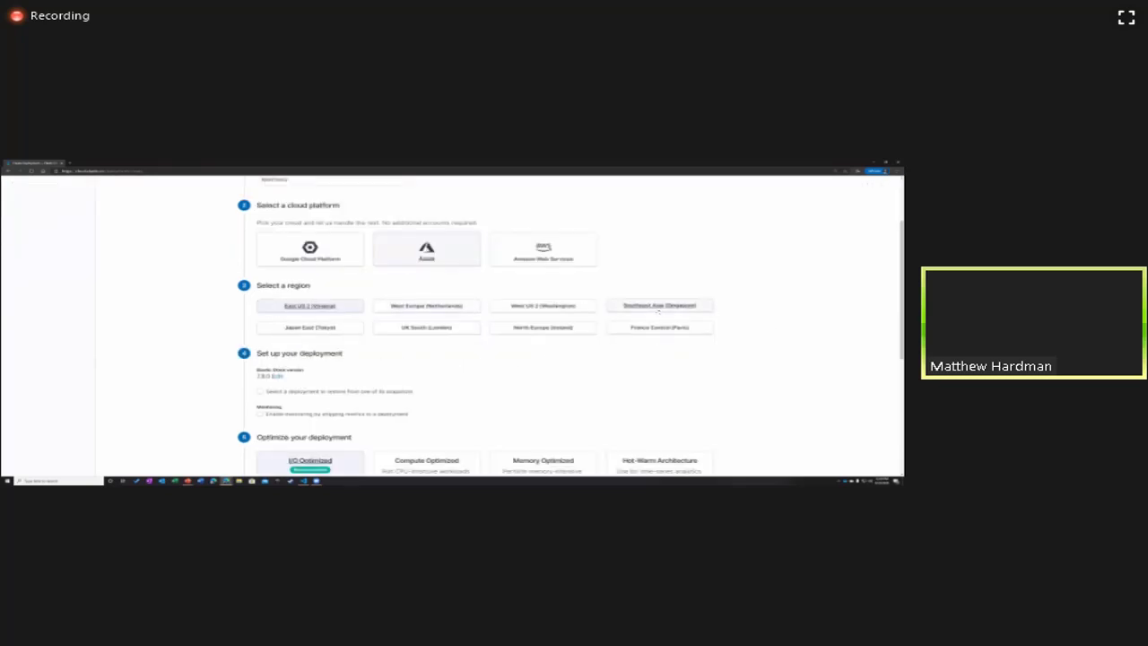
pyautogui.click(659, 306)
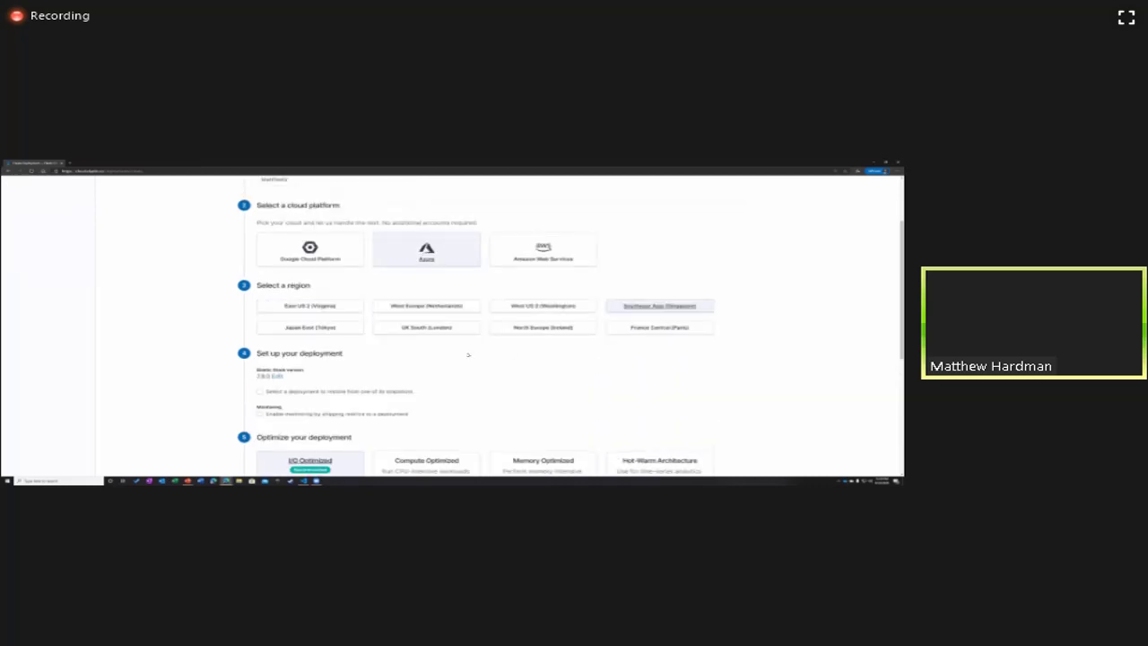
# Show the available Elastic Stack versions, review the optimization profiles, and create the deployment as I/O Optimized.
pyautogui.scroll(-1, 463, 354)
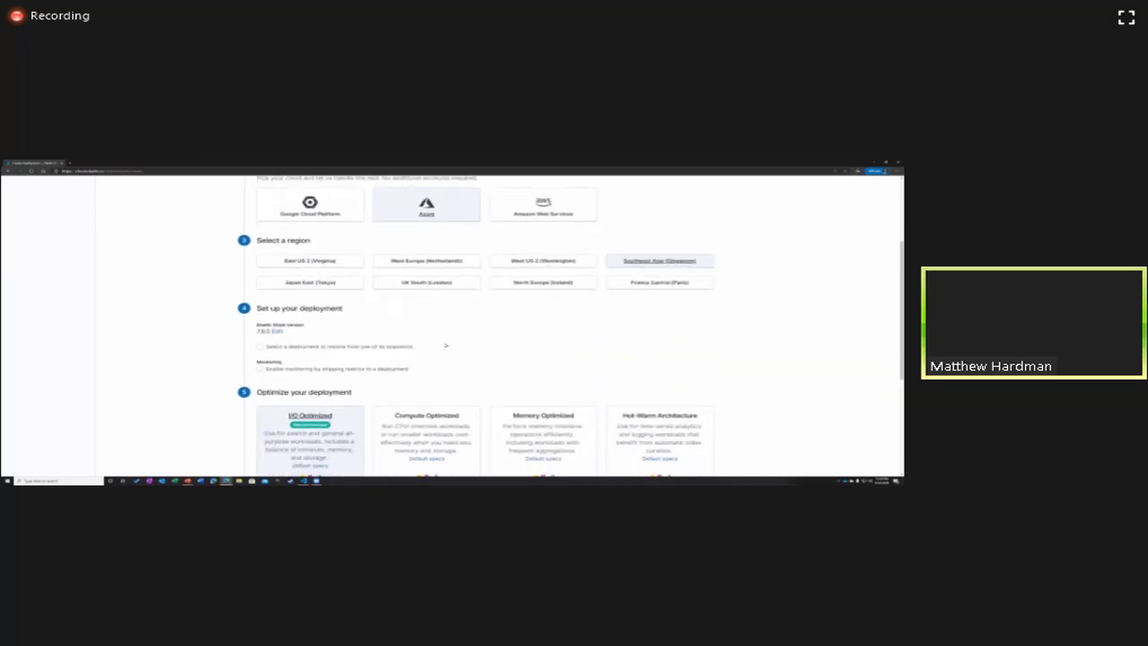
pyautogui.scroll(-1, 293, 292)
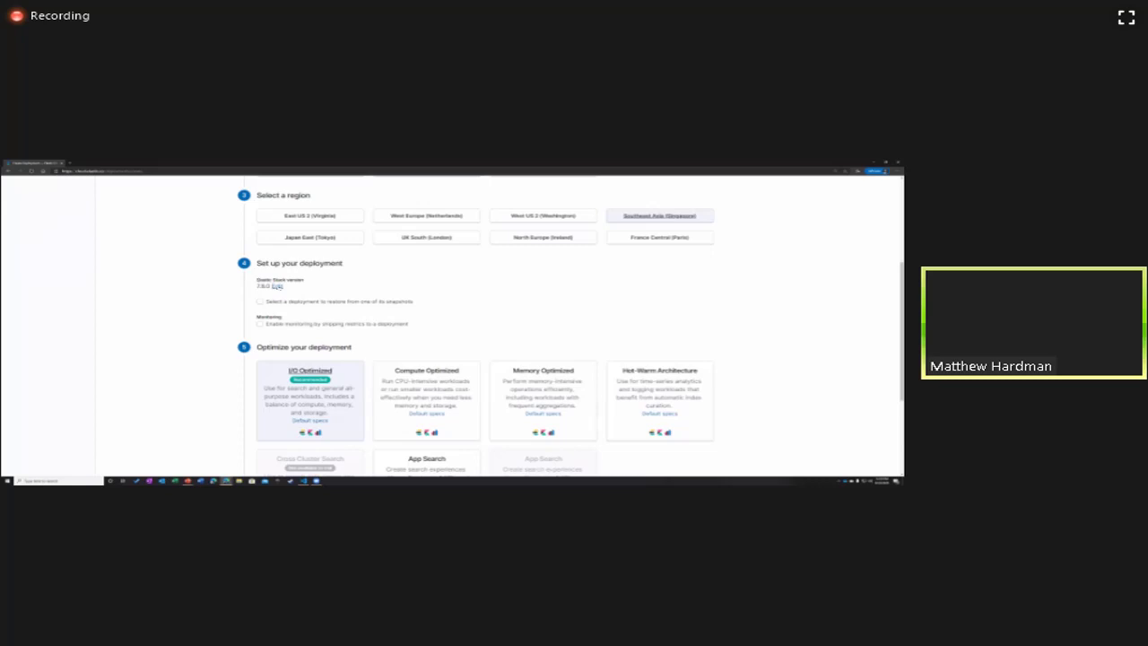
pyautogui.click(277, 286)
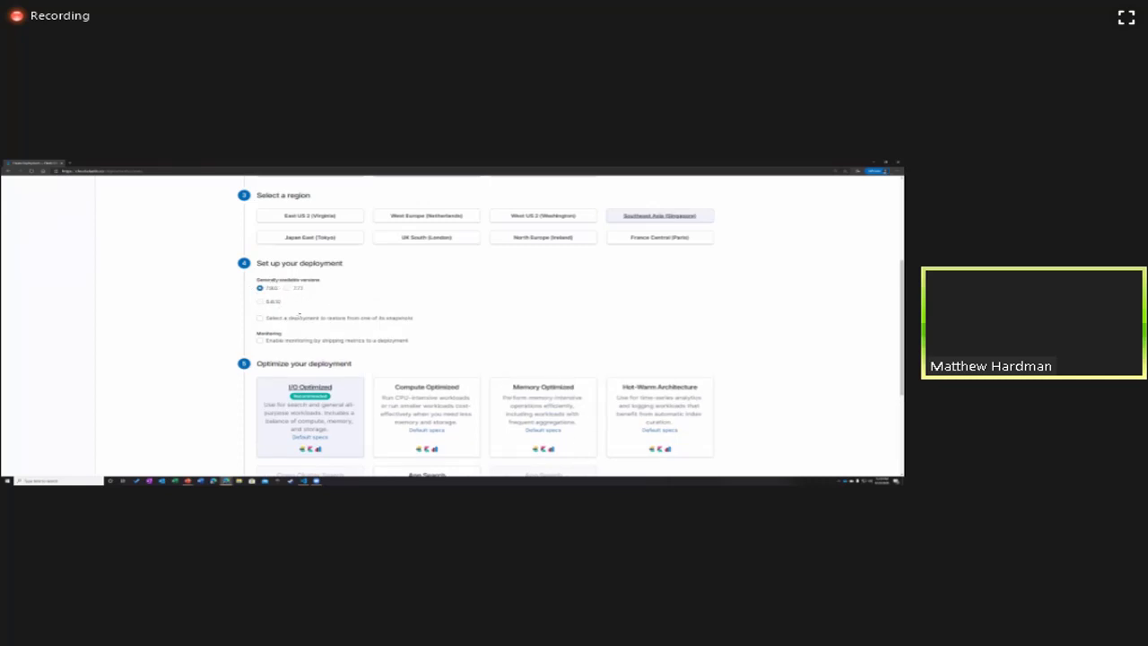
pyautogui.scroll(-3, 224, 313)
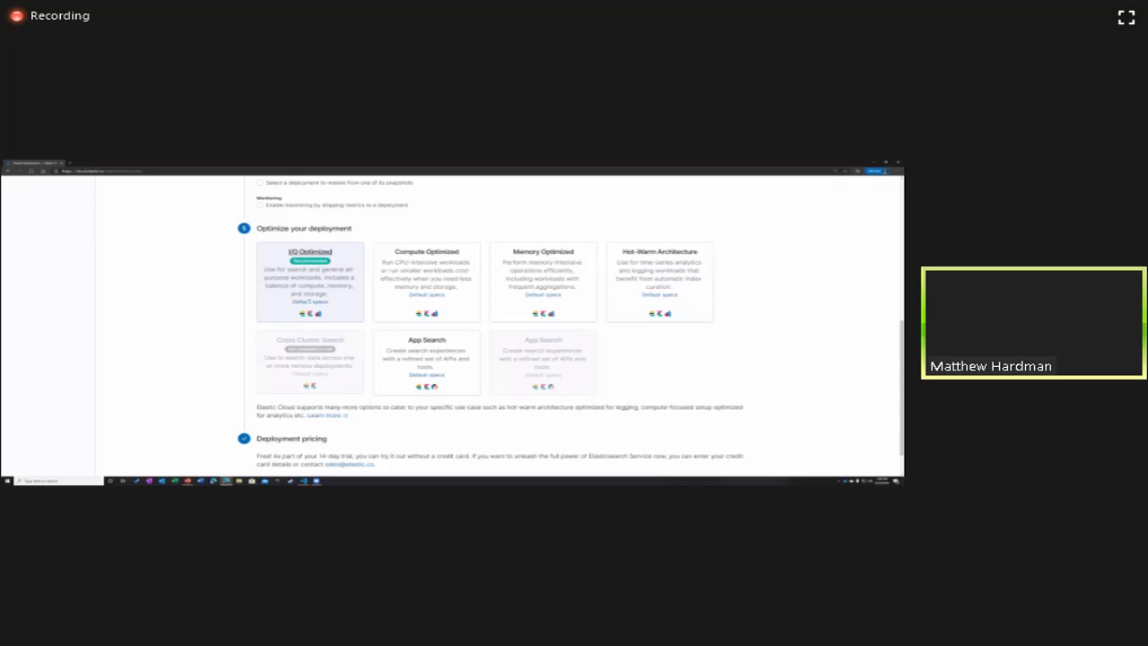
pyautogui.moveTo(306, 302)
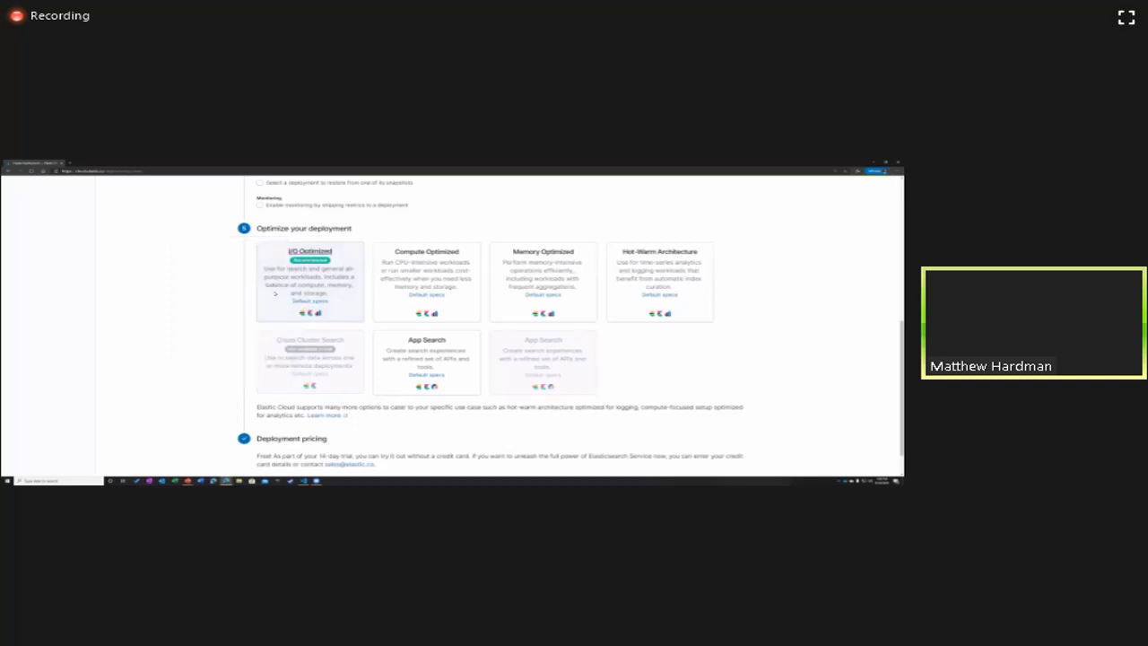
pyautogui.scroll(-1, 239, 311)
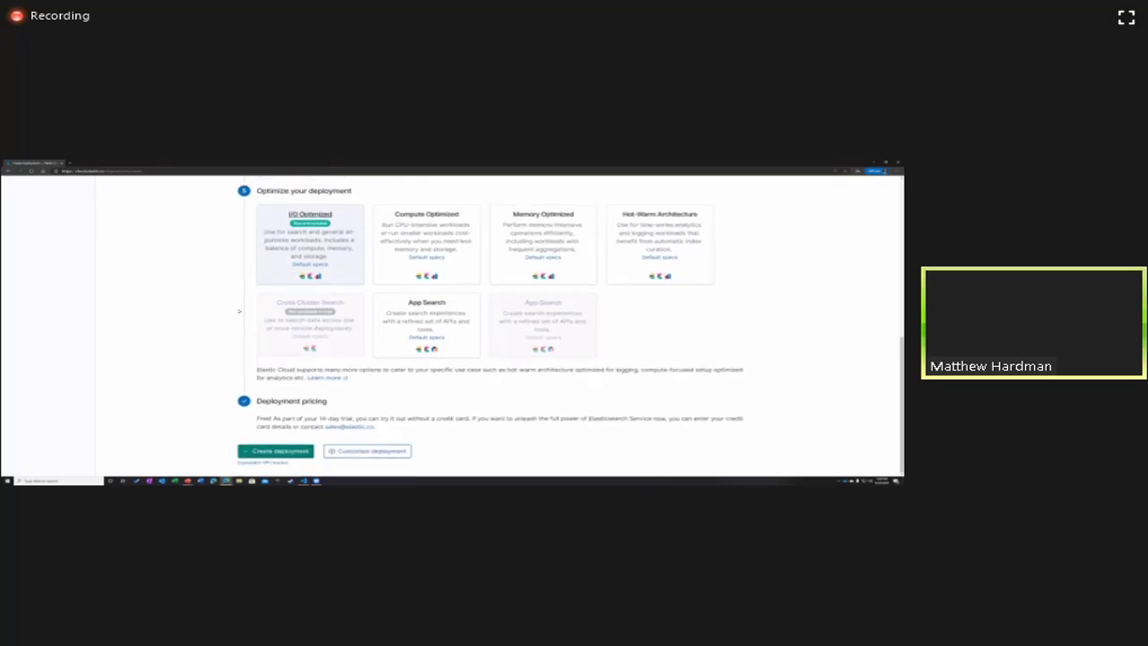
pyautogui.click(285, 452)
# Switch to the browser window with the existing MattsTest deployment and open the configuration of its Tiebreaker #2 instance.
pyautogui.press('super+Tab')
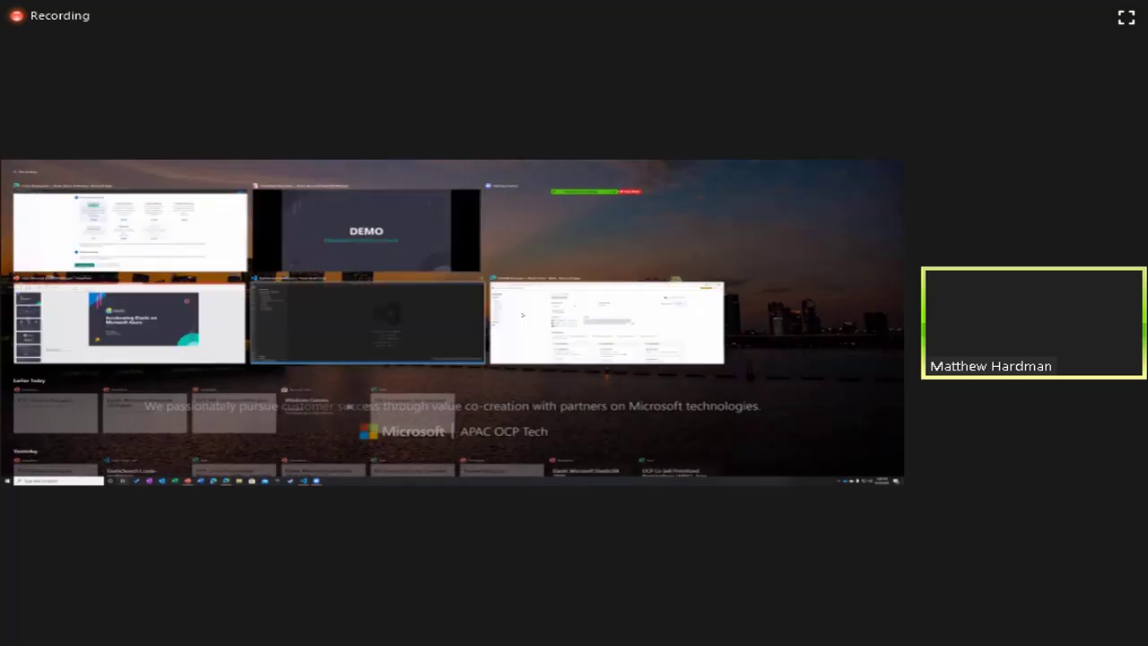
pyautogui.click(522, 315)
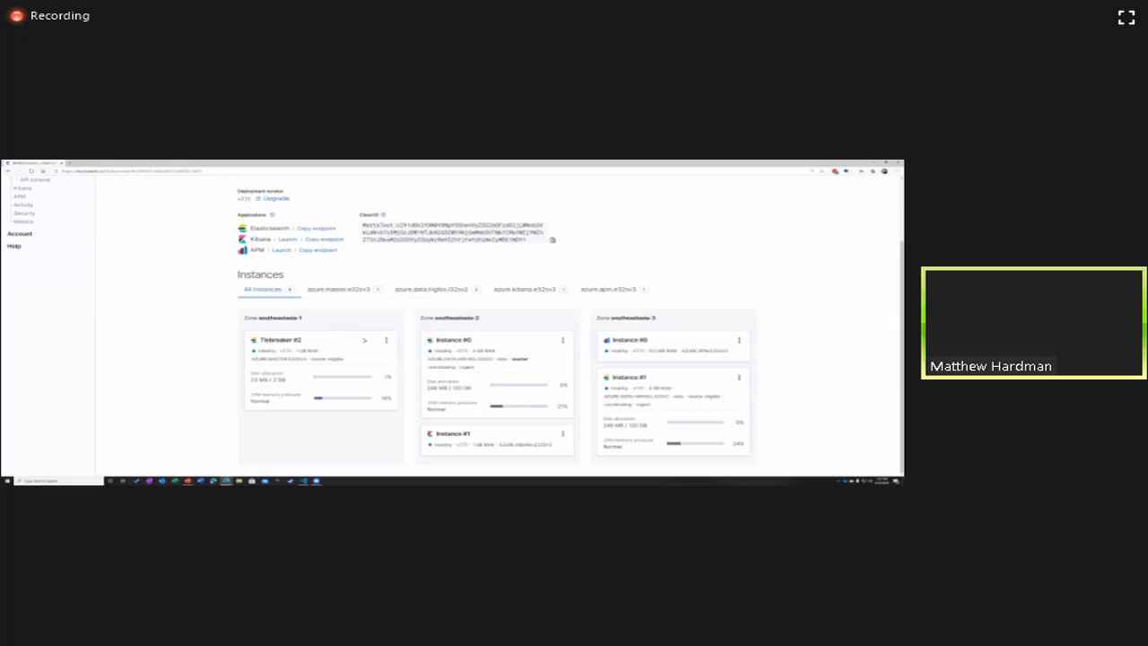
pyautogui.click(386, 340)
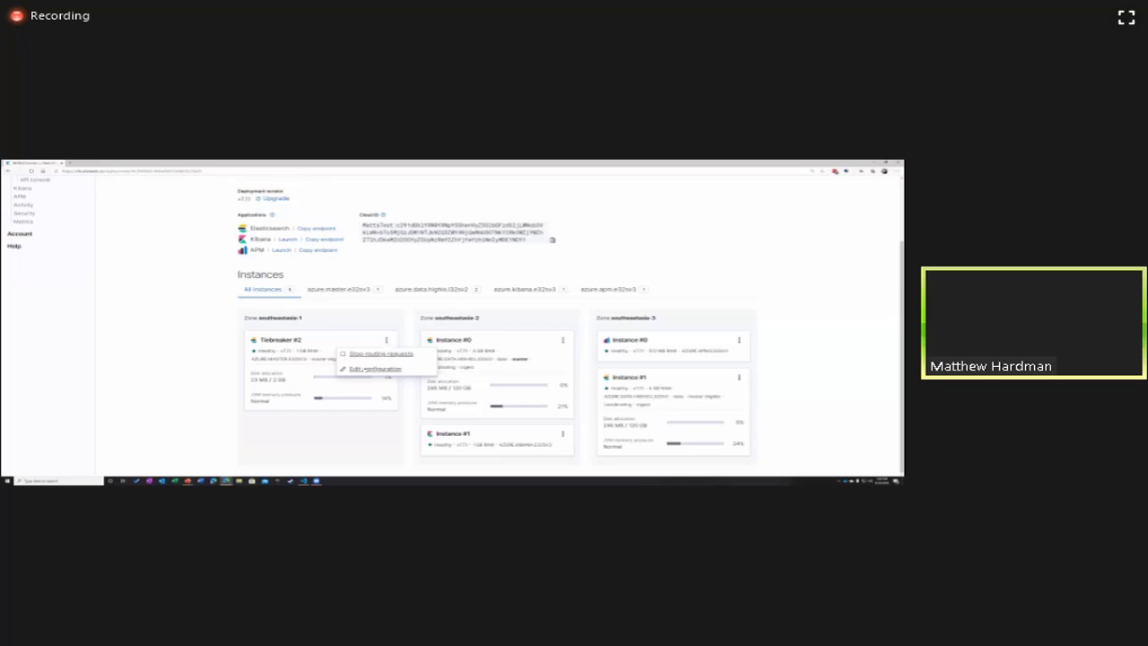
pyautogui.click(363, 368)
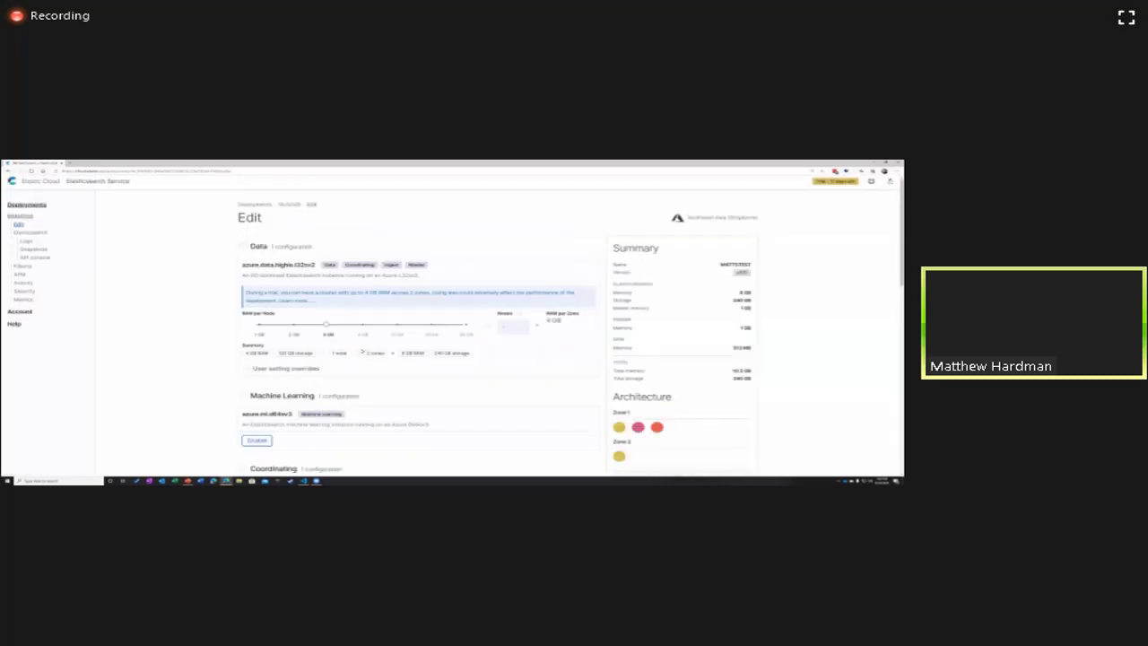
# Examine the data, machine learning, coordinating, master, Kibana and APM settings, and leave the configuration without saving.
pyautogui.scroll(-3, 362, 346)
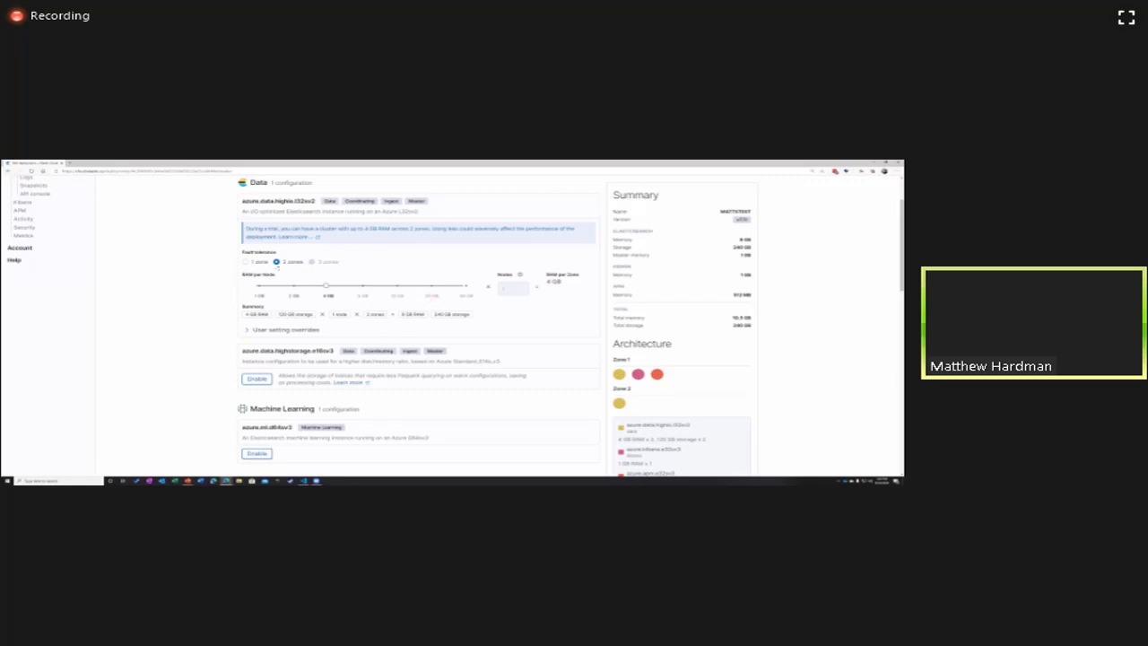
pyautogui.scroll(-2, 240, 275)
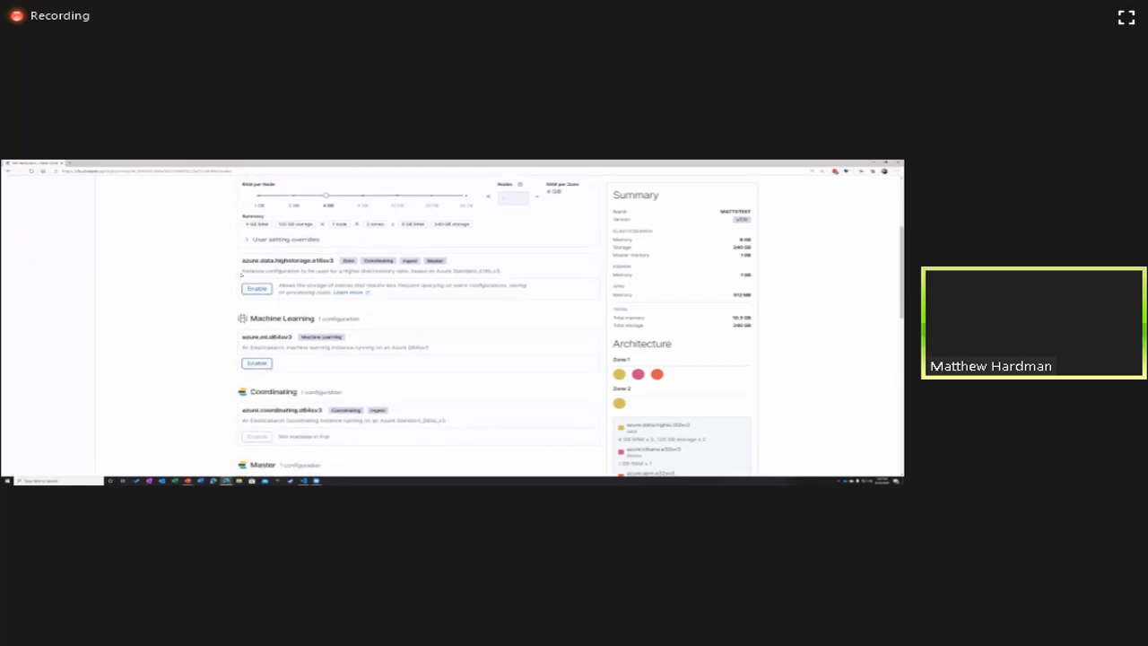
pyautogui.scroll(-1, 229, 340)
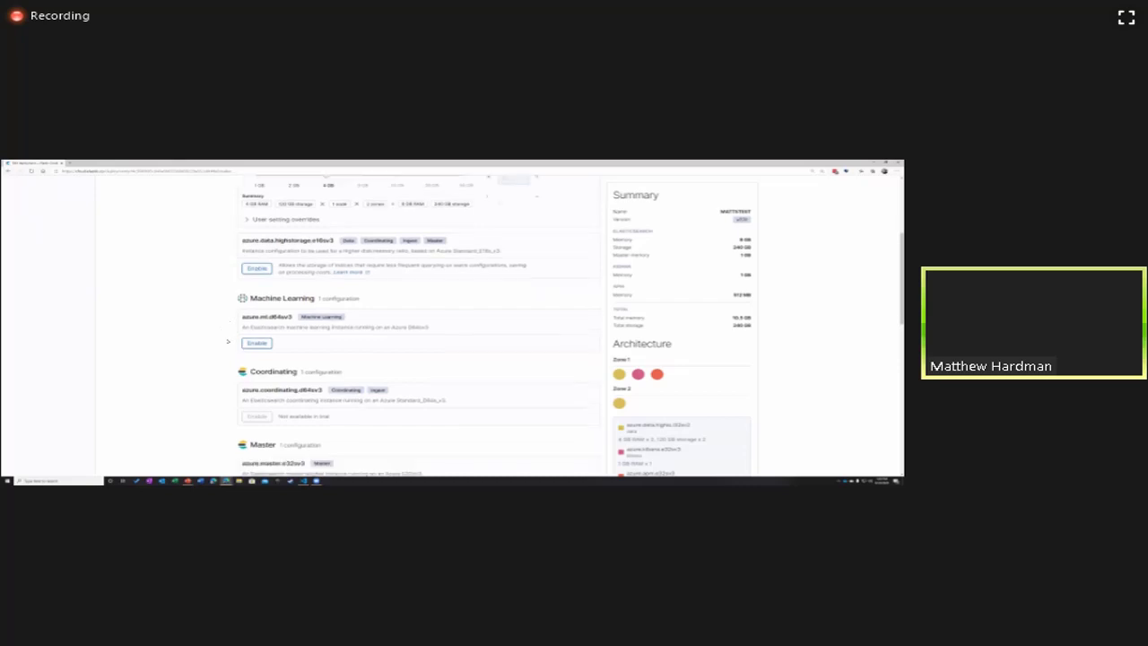
pyautogui.scroll(-4, 229, 341)
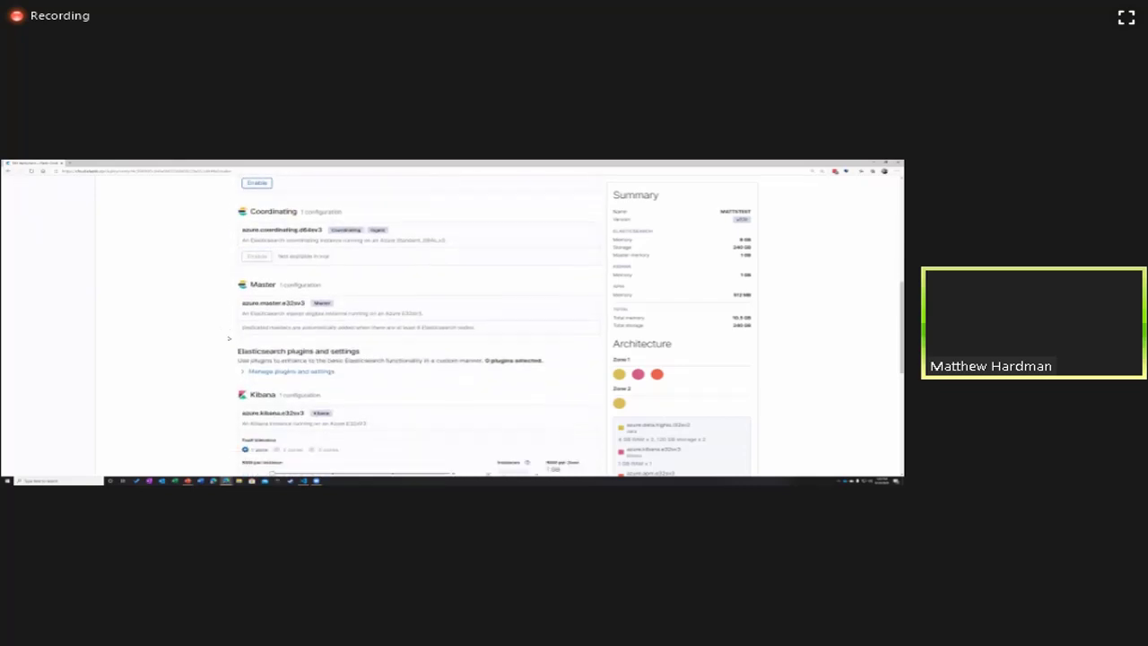
pyautogui.scroll(-3, 229, 339)
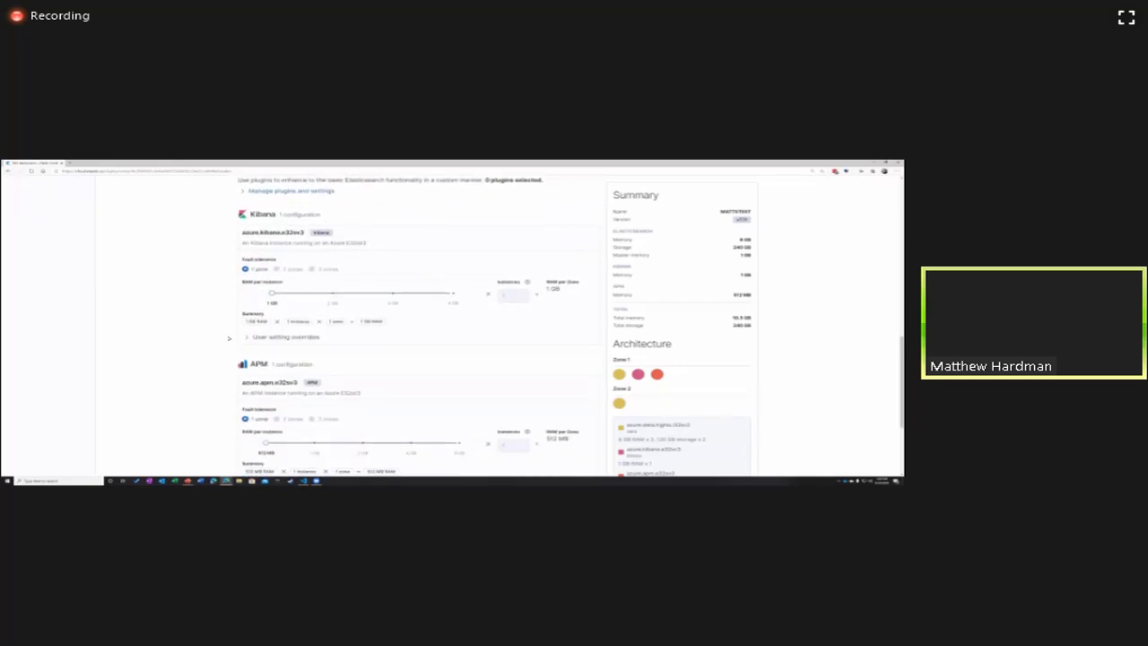
pyautogui.scroll(3, 229, 339)
pyautogui.scroll(6, 228, 339)
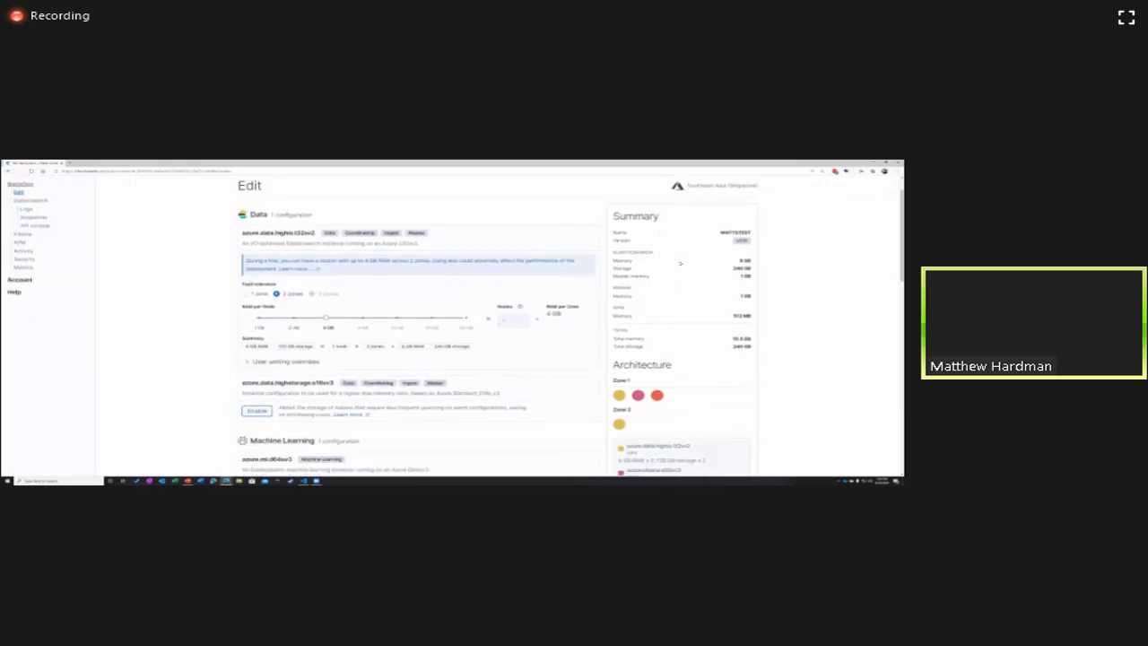
pyautogui.scroll(-1, 680, 262)
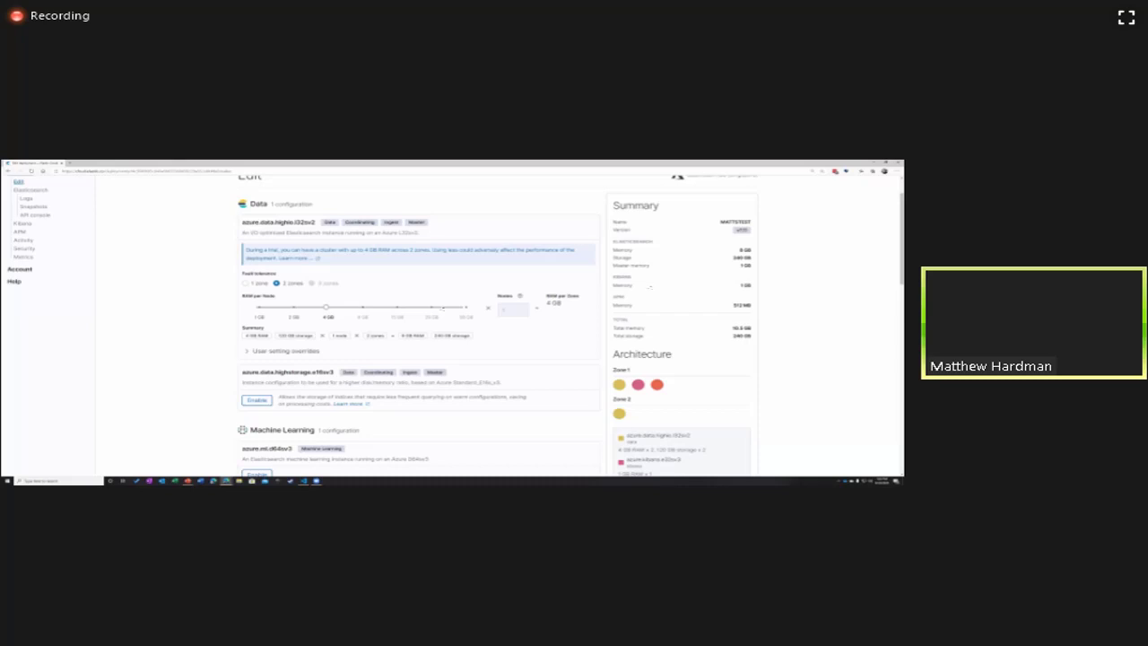
pyautogui.scroll(-5, 319, 310)
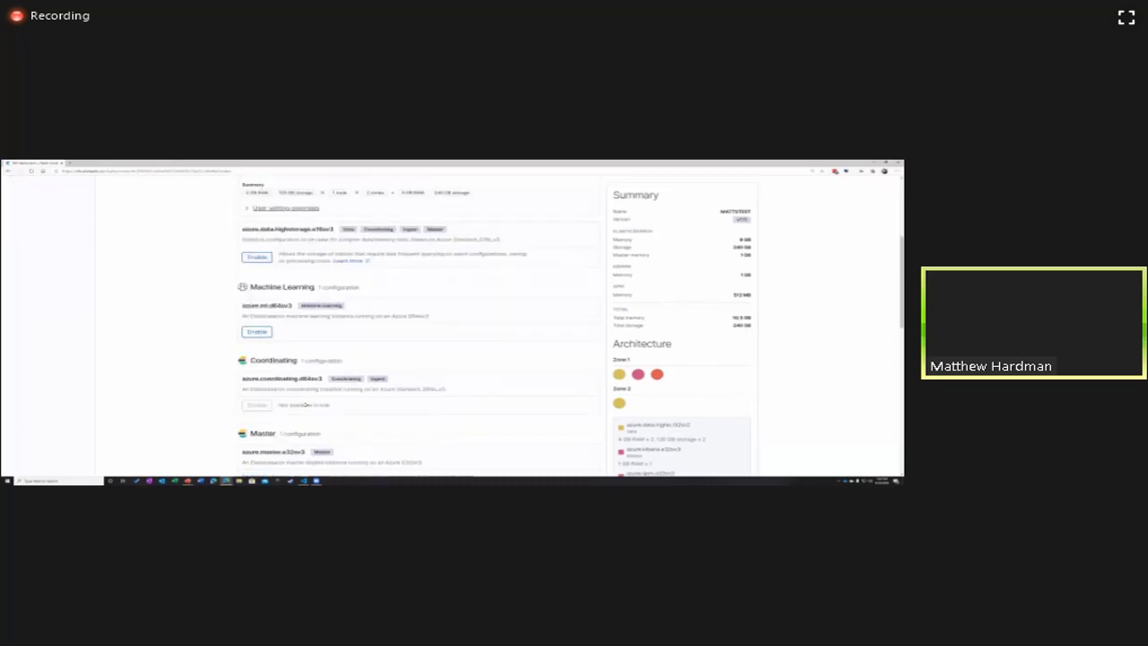
pyautogui.scroll(-8, 314, 455)
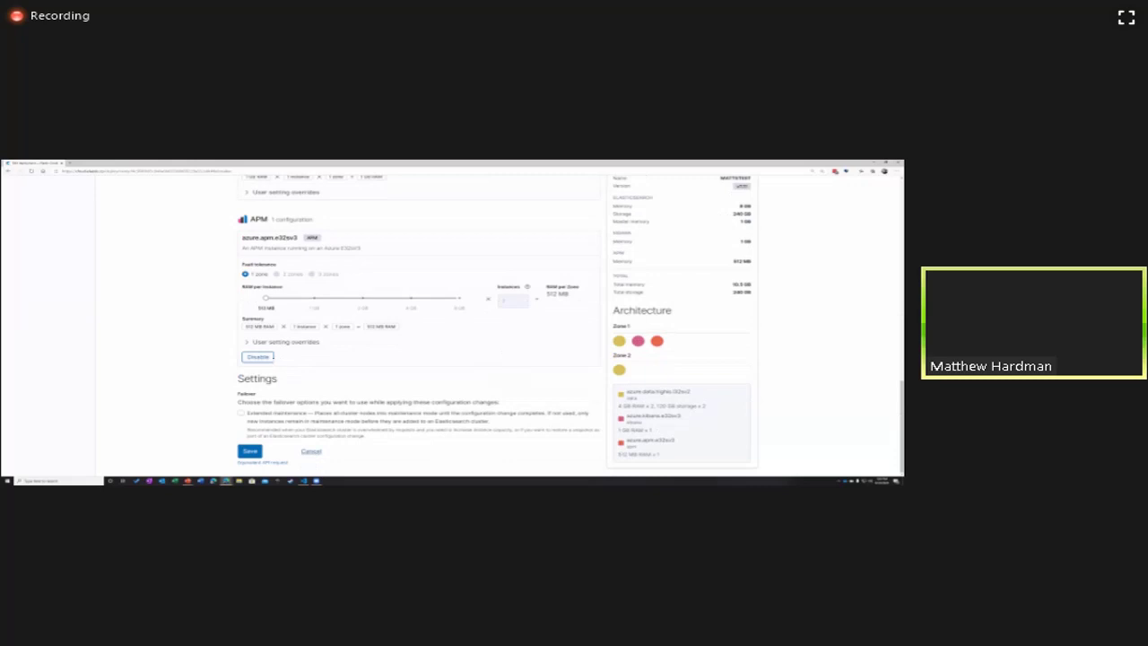
pyautogui.click(311, 451)
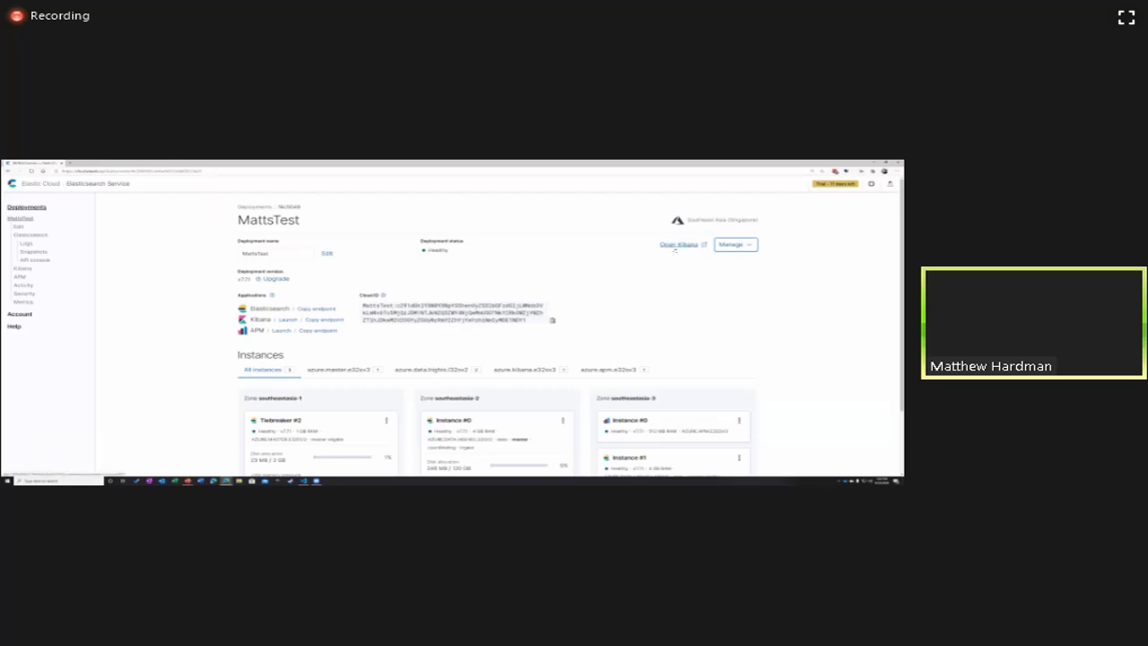
# Open Kibana for the MattsTest deployment, enlarge the page, and look through the features on its home page.
pyautogui.click(674, 245)
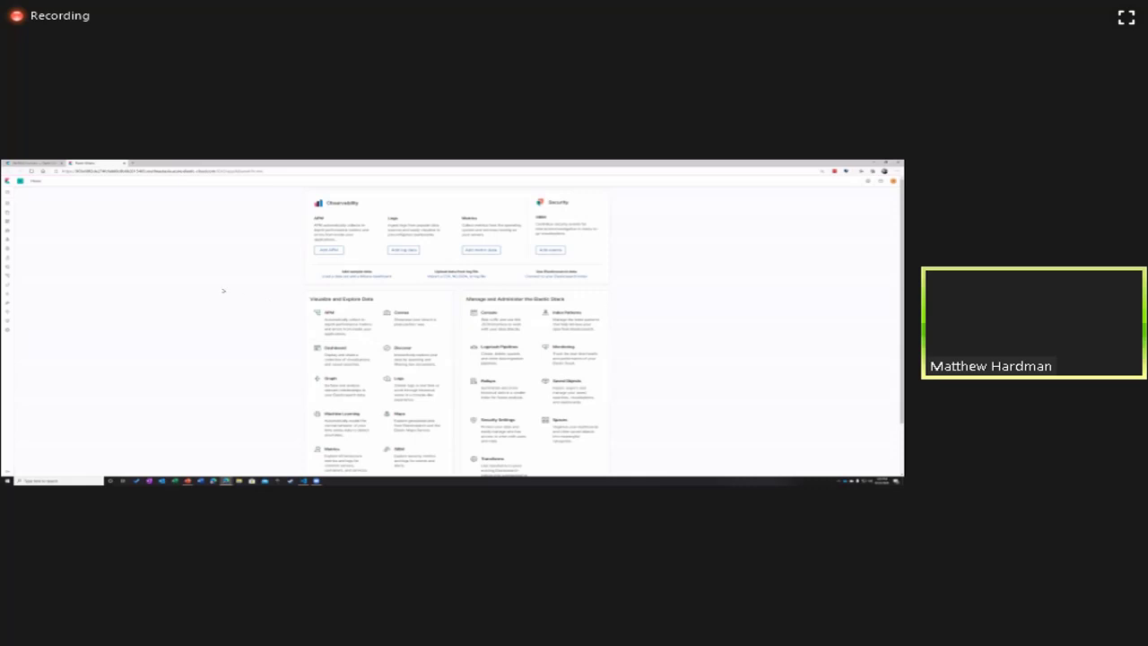
pyautogui.hotkey('ctrl', '+')
pyautogui.hotkey('ctrl', '+')
pyautogui.hotkey('ctrl', '+')
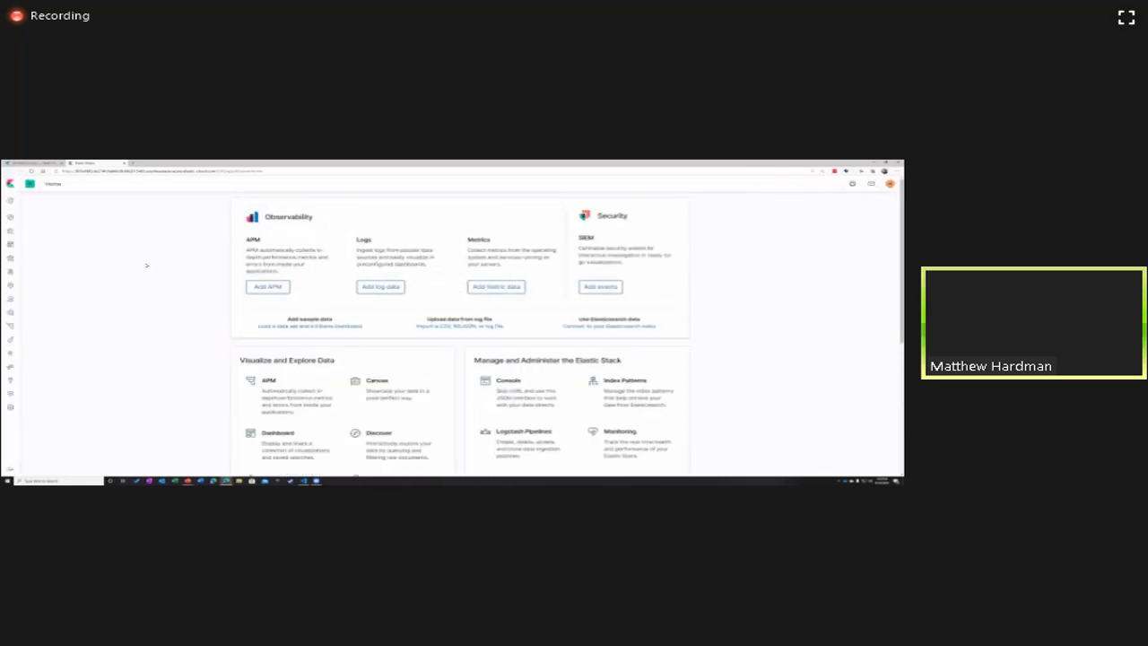
pyautogui.scroll(-3, 184, 271)
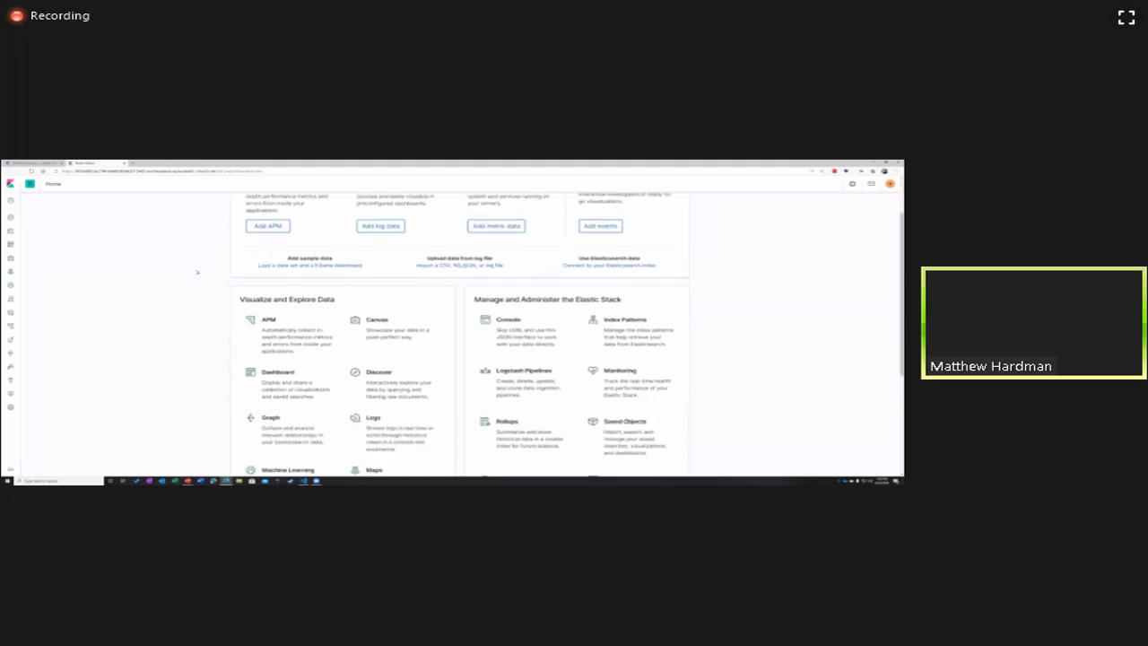
pyautogui.scroll(-3, 197, 272)
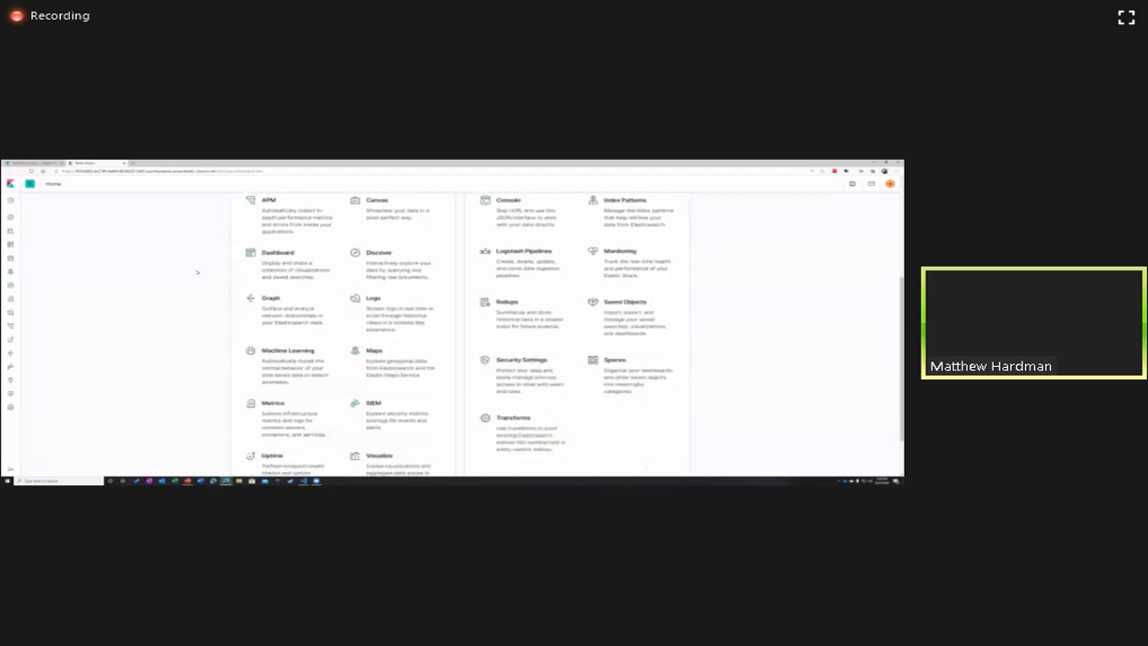
pyautogui.scroll(6, 197, 272)
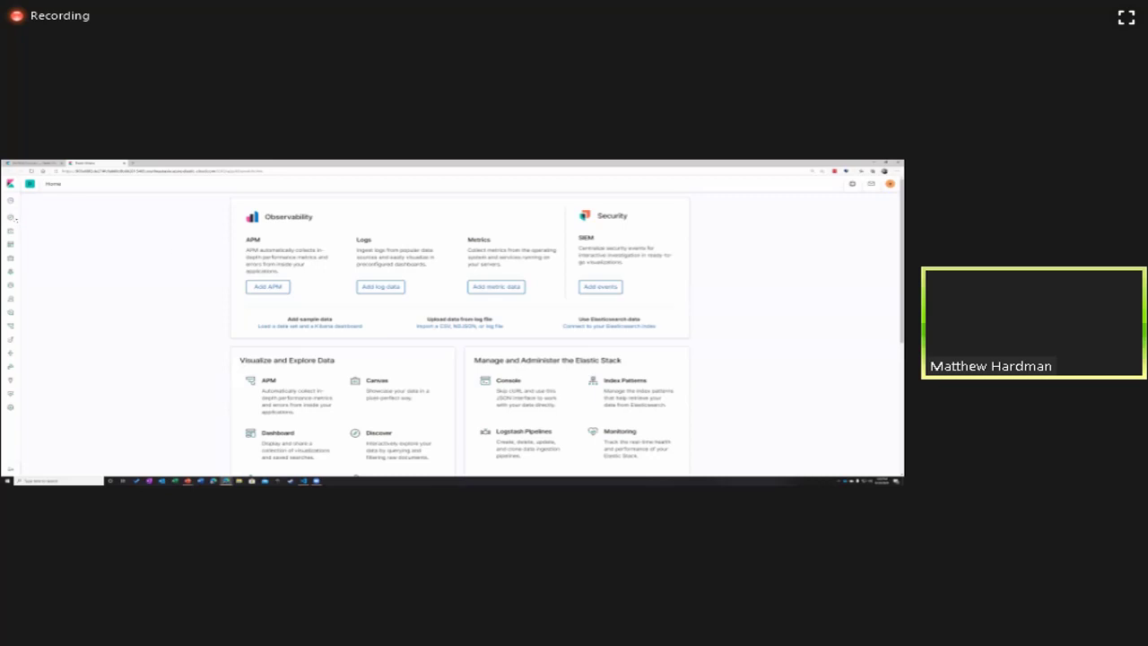
# Show the netflix index pattern's records in Discover and visualize its date_added field as a bar chart of counts.
pyautogui.click(10, 217)
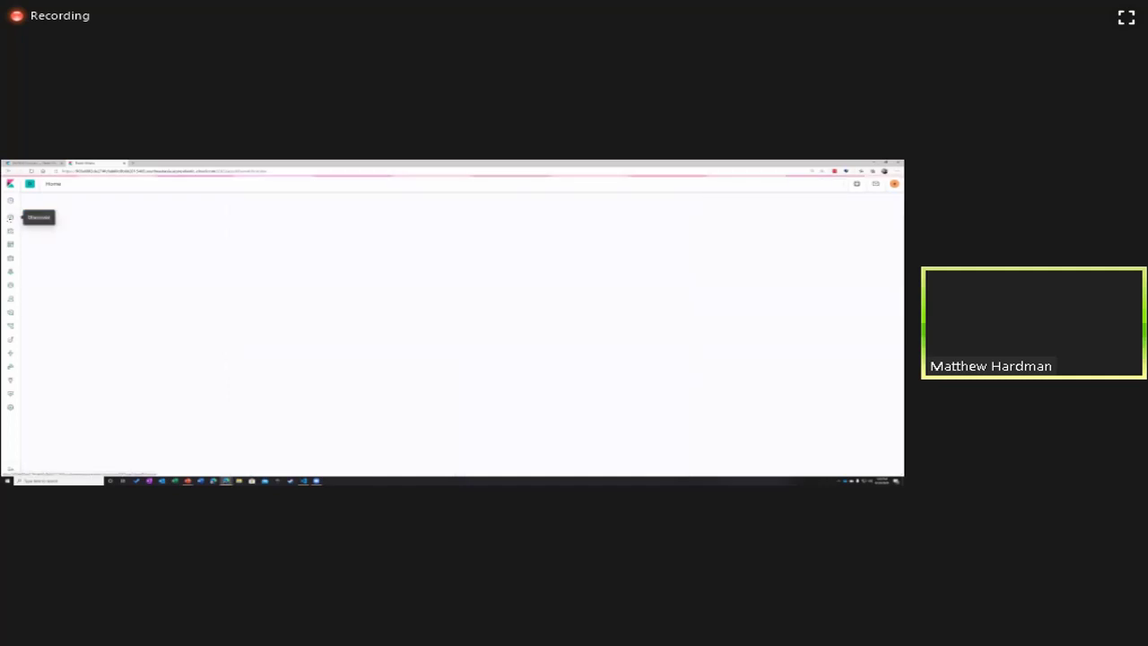
pyautogui.click(41, 241)
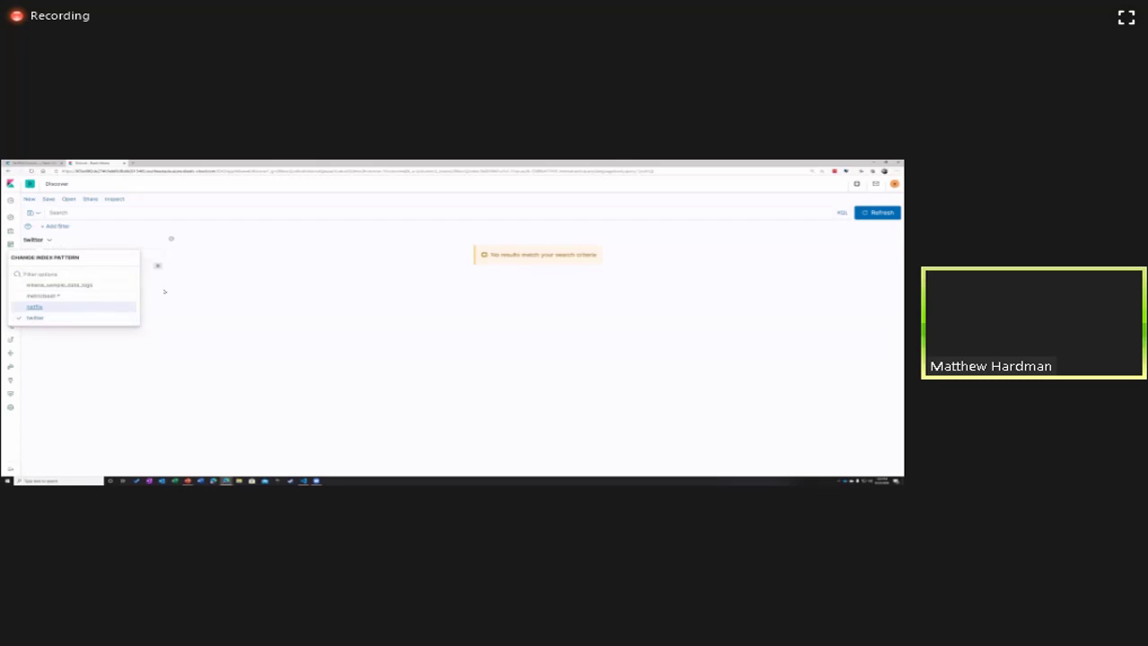
pyautogui.press('Return')
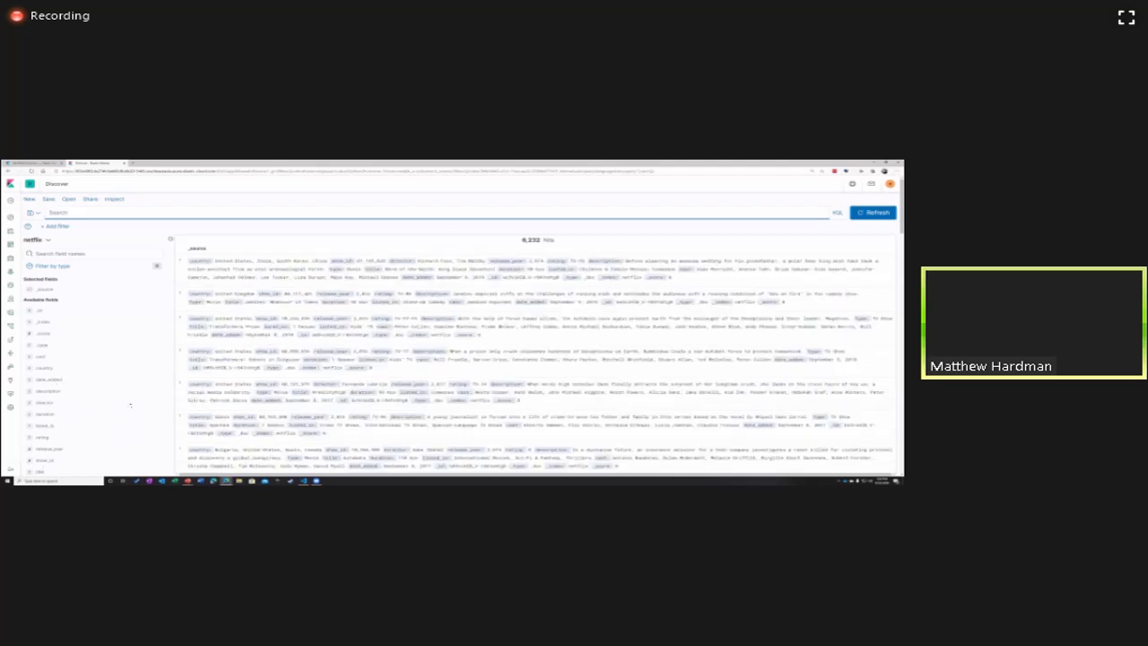
pyautogui.scroll(-3, 130, 405)
pyautogui.scroll(3, 383, 368)
pyautogui.hotkey('ctrl', 'Tab')
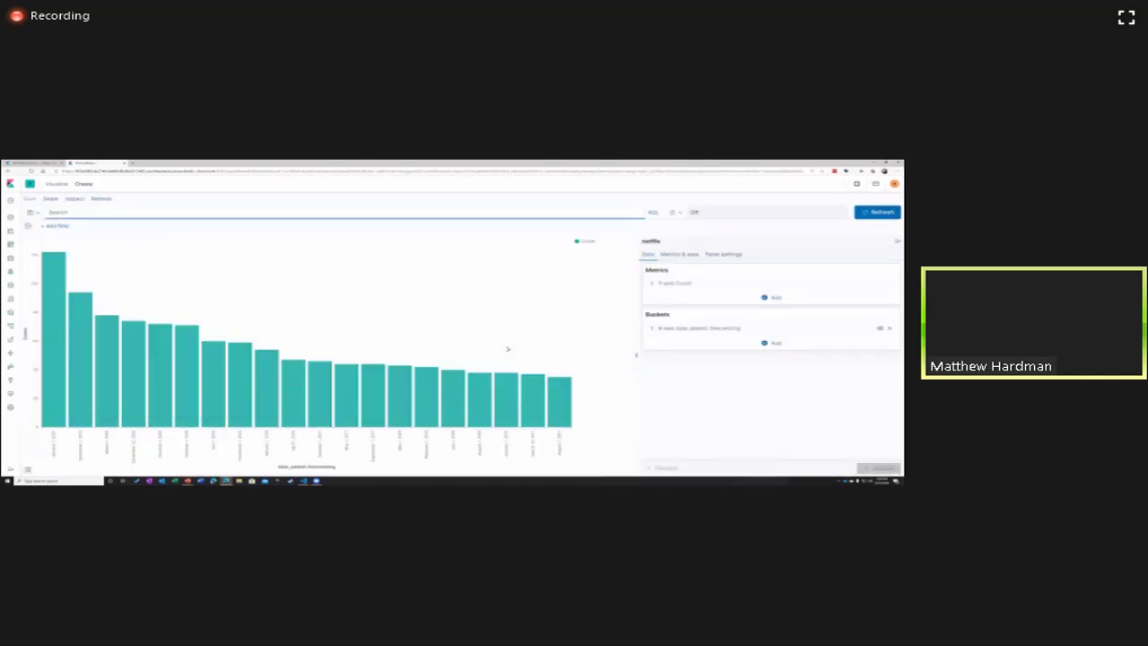